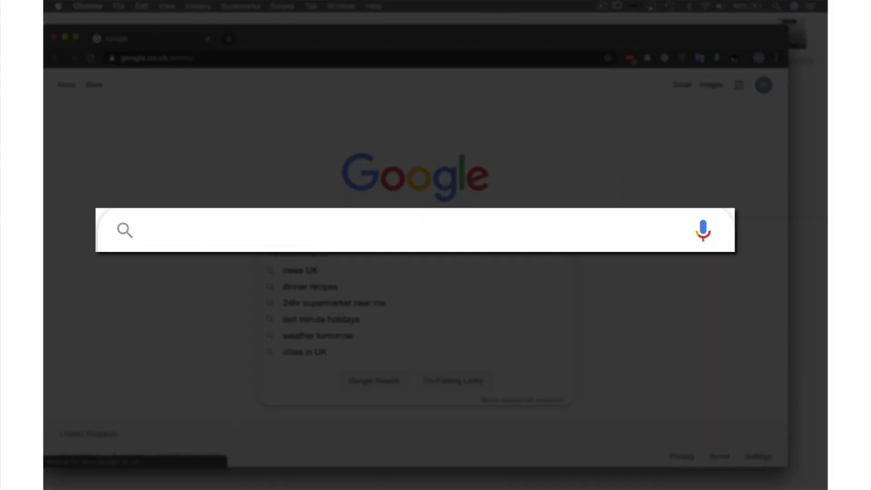
- Search Google for 'vlc' in Chrome
text(vlc)
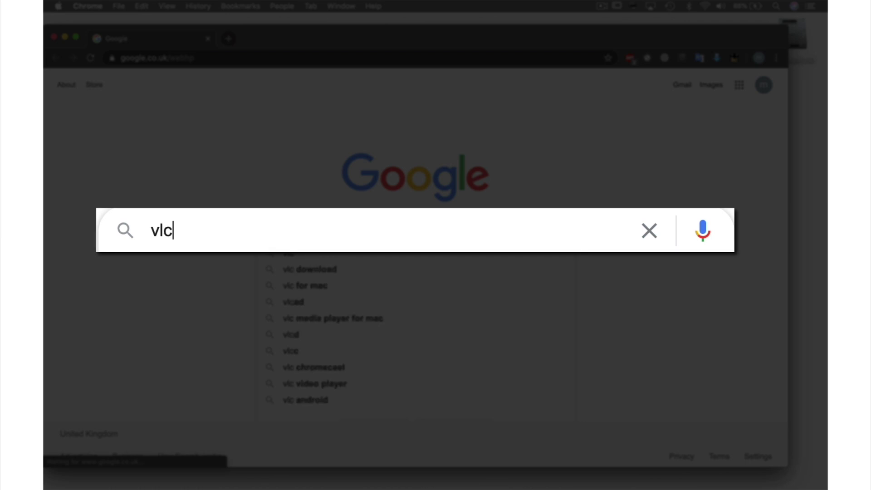
key(Return)
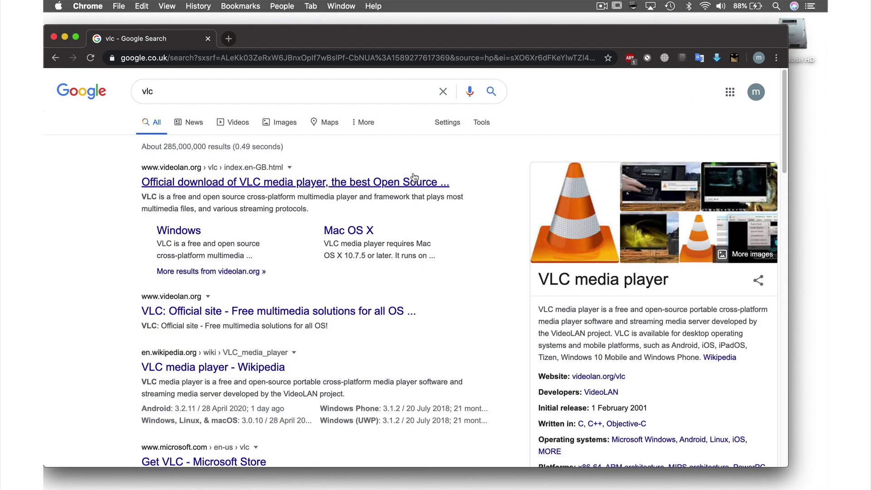
- Open the official videolan.org VLC result and reveal its download options per operating system
click(410, 180)
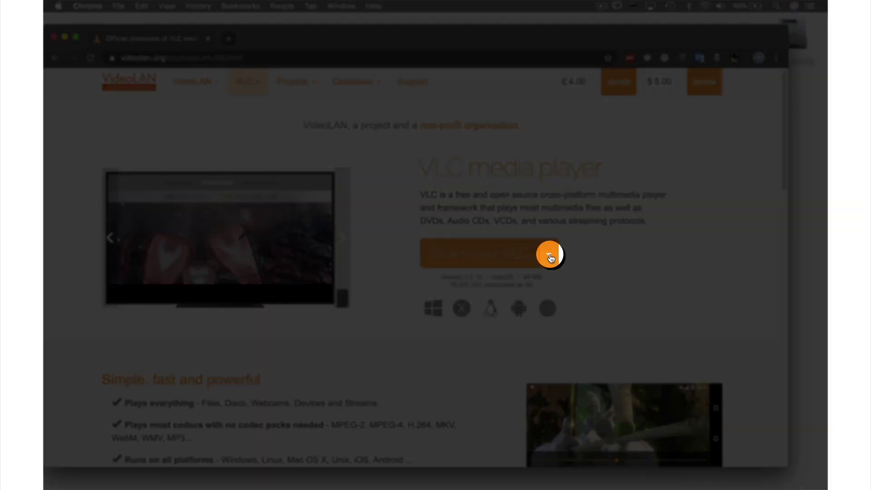
click(549, 255)
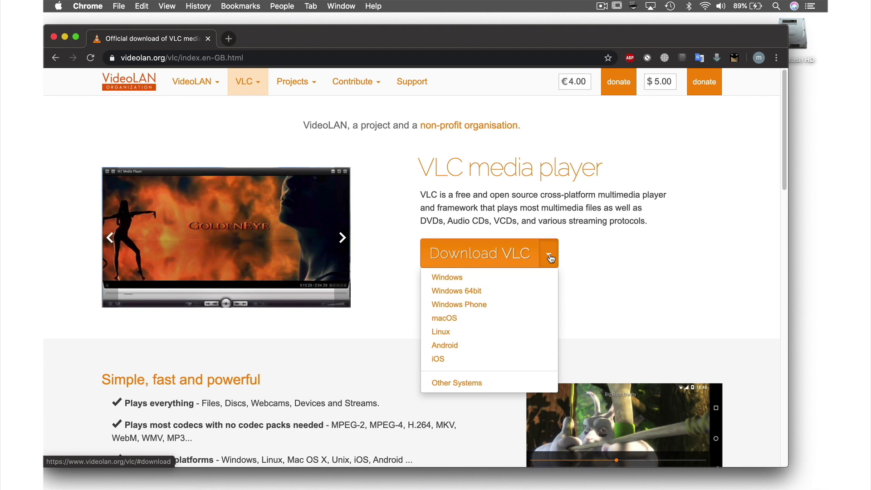
- Download vlc-3.0.10.dmg for macOS and keep it despite the harmful-file warning
click(488, 258)
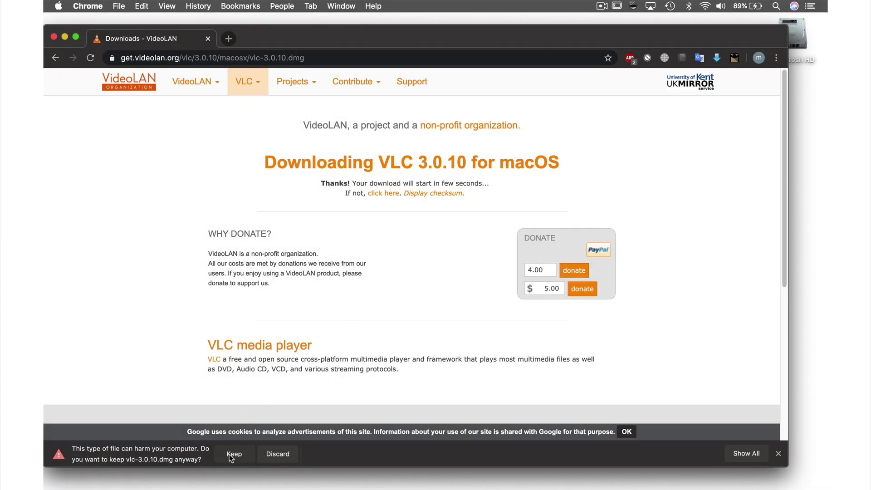
click(231, 456)
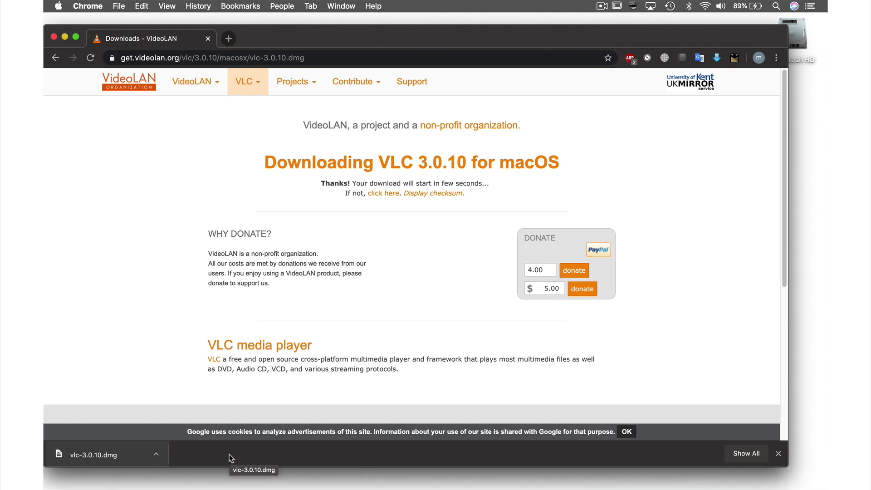
key(super)
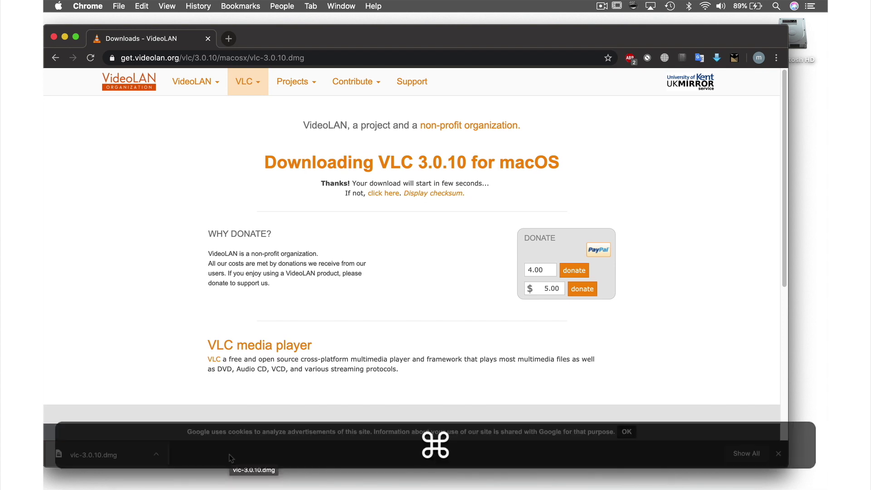
- Quit Chrome and open vlc-3.0.10.dmg from the Downloads folder in Finder
key(super+q)
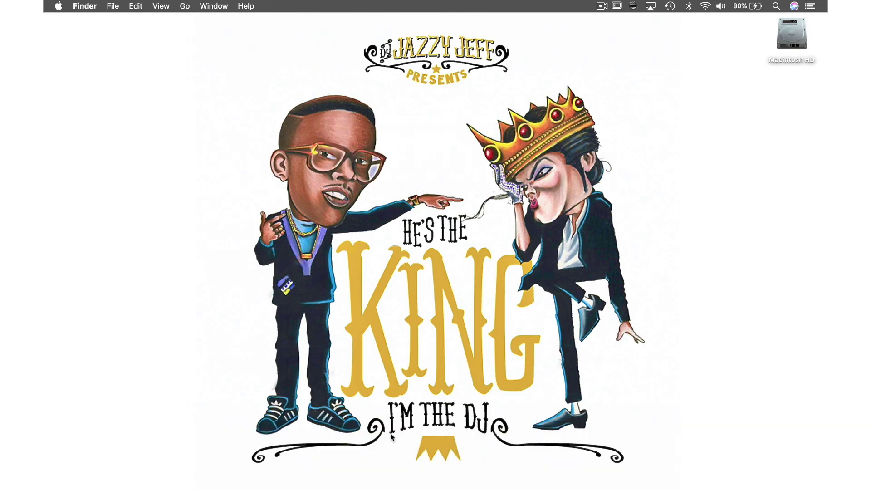
click(685, 469)
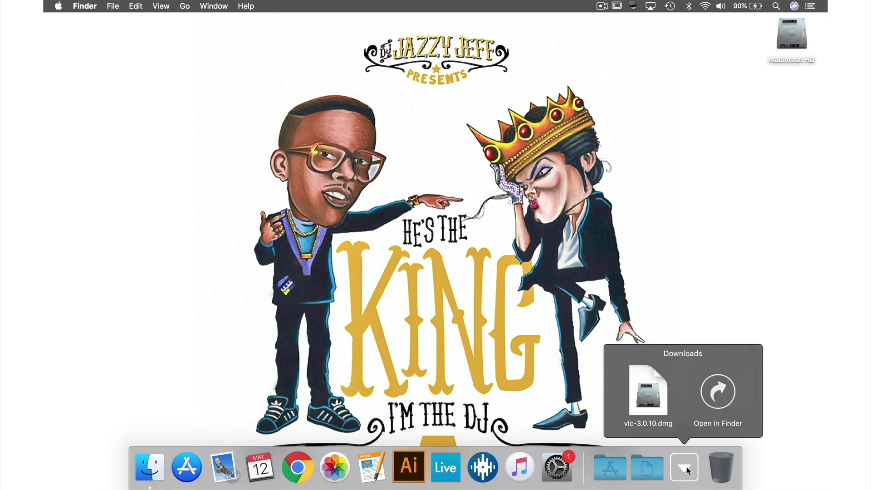
click(716, 400)
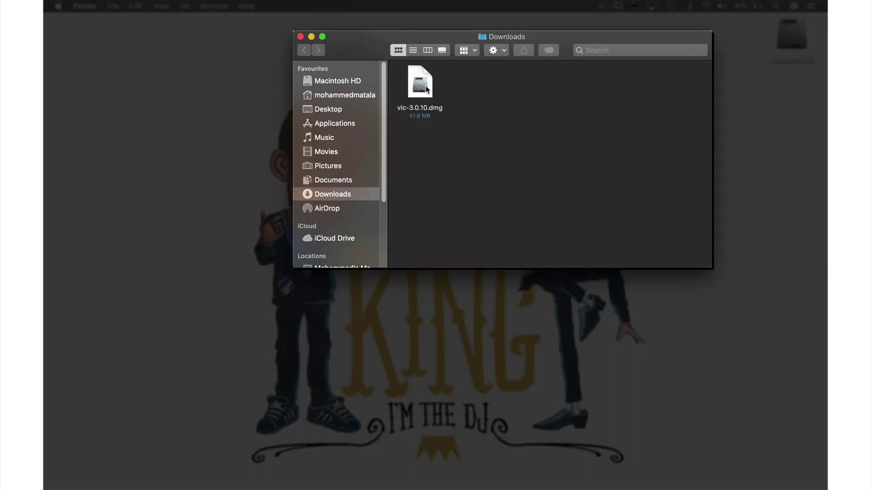
double_click(425, 86)
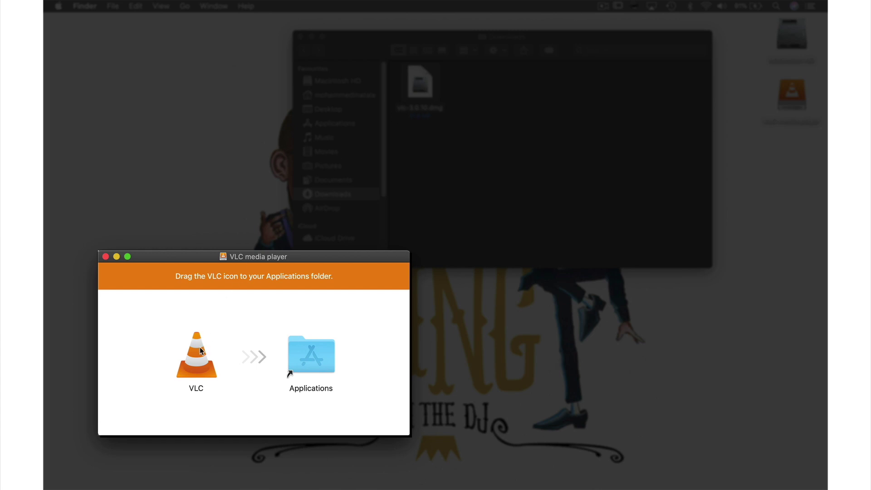
- Drag the VLC icon onto the Applications folder in the installer window
drag(200, 350, 317, 348)
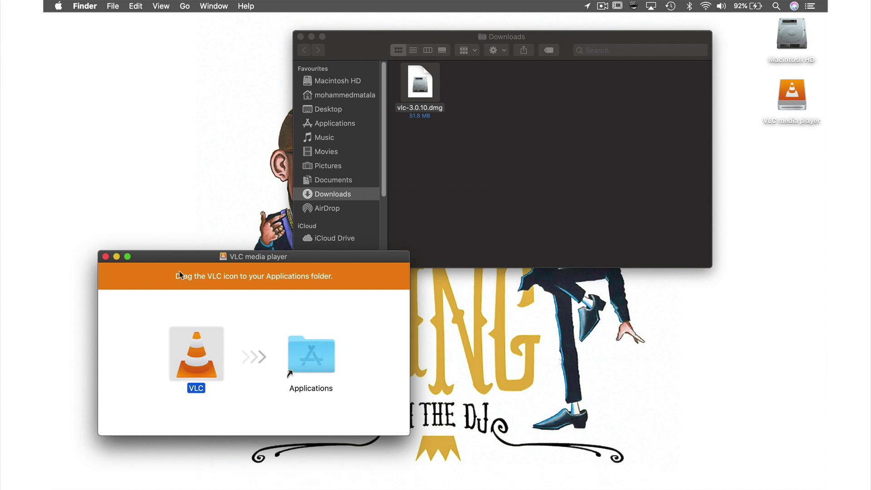
- Close the installer window and move vlc-3.0.10.dmg to the Bin
click(106, 257)
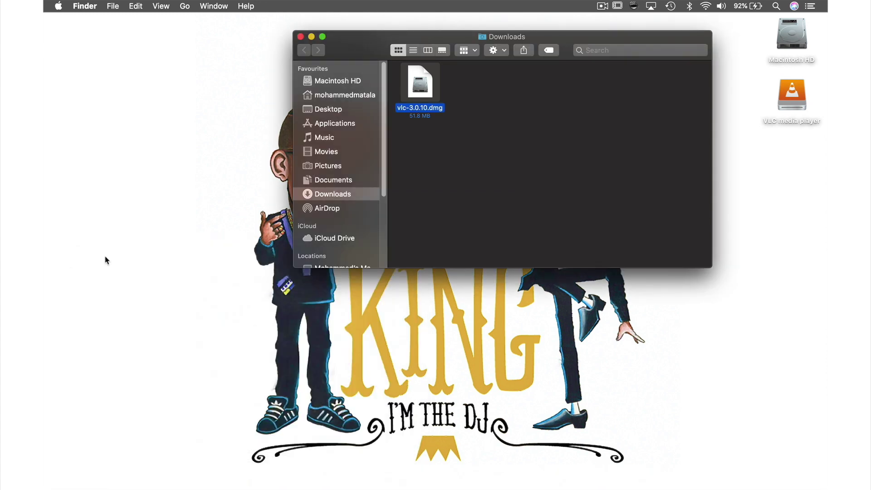
click(420, 93)
right_click(420, 93)
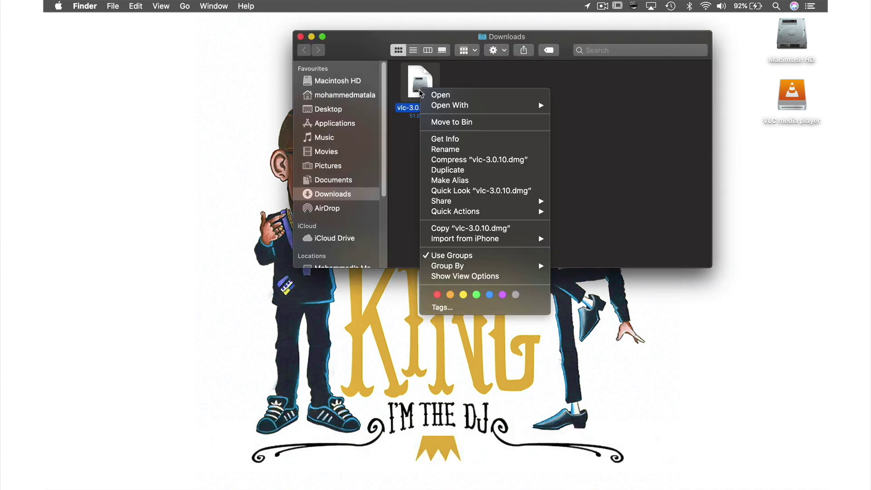
click(455, 120)
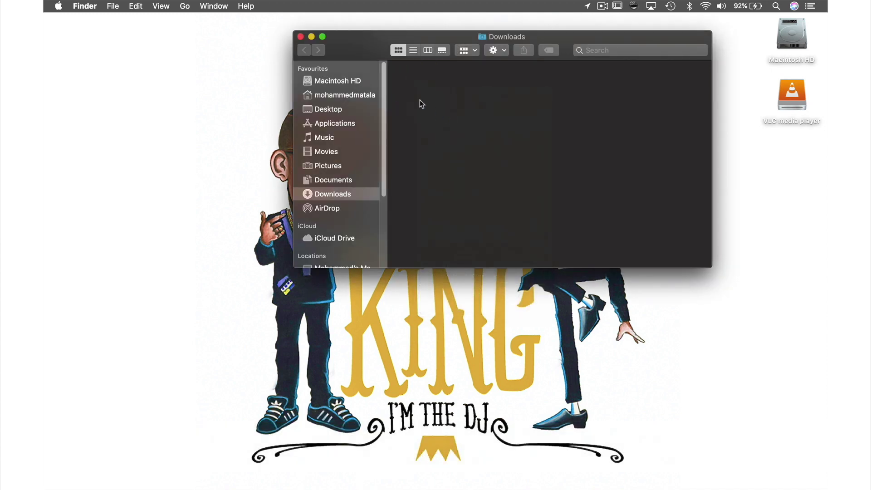
- Close the Downloads window and eject the VLC media player disk from the desktop
click(300, 37)
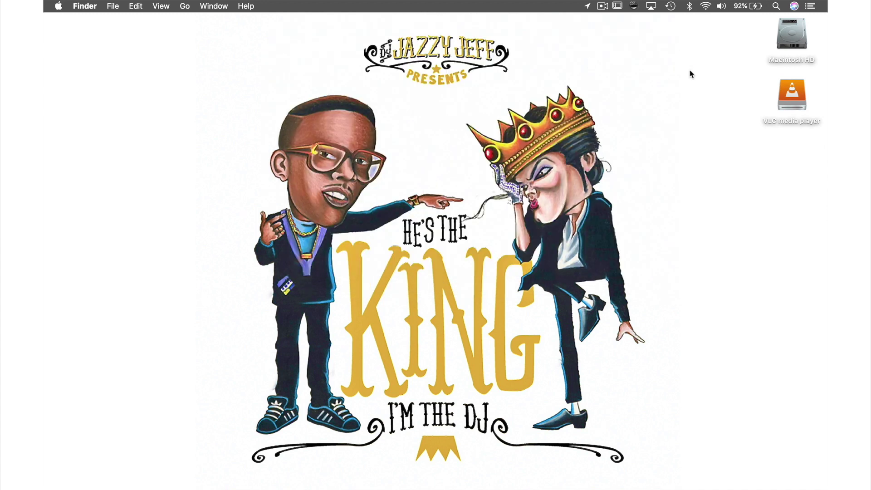
click(782, 97)
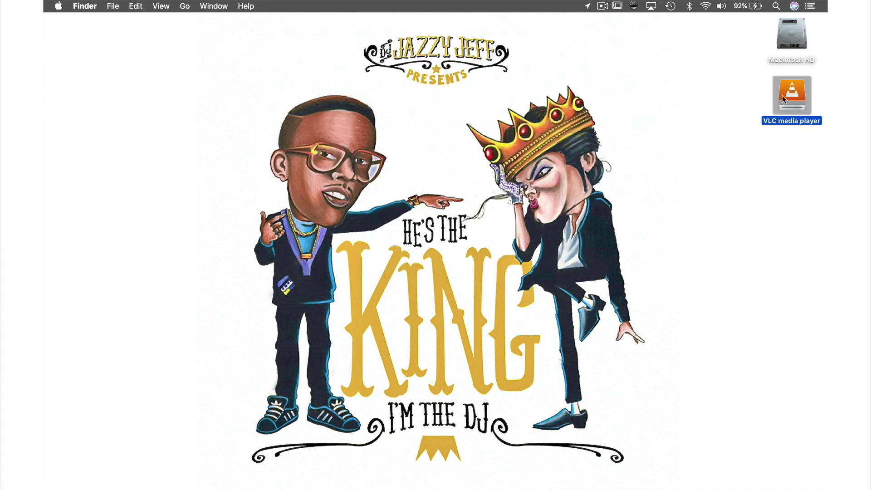
right_click(782, 97)
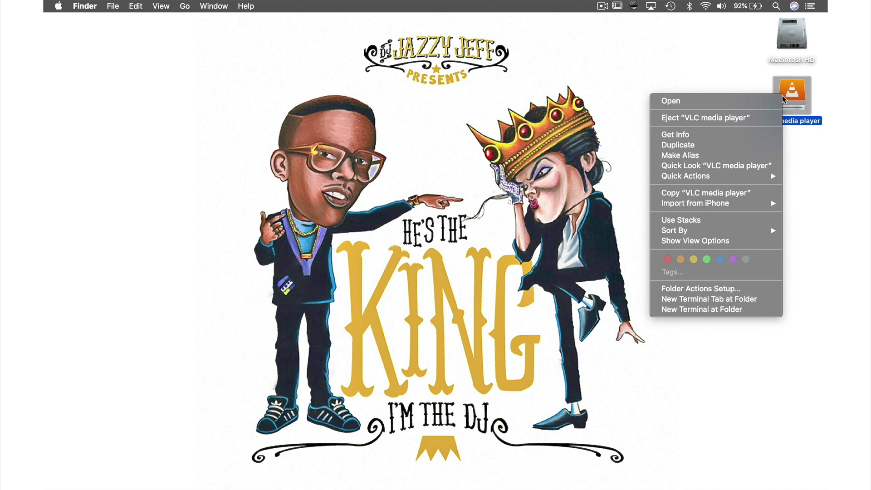
click(766, 119)
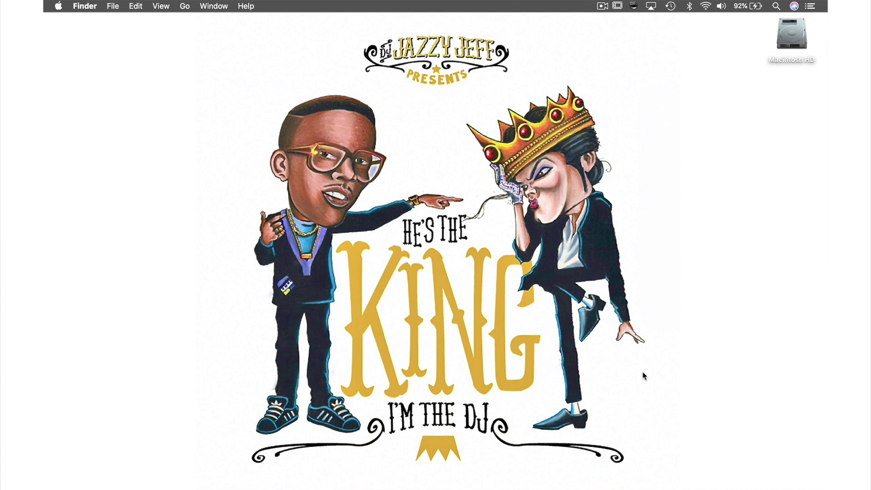
- Launch VLC from the Applications stack and approve the downloaded-from-internet warning
click(611, 477)
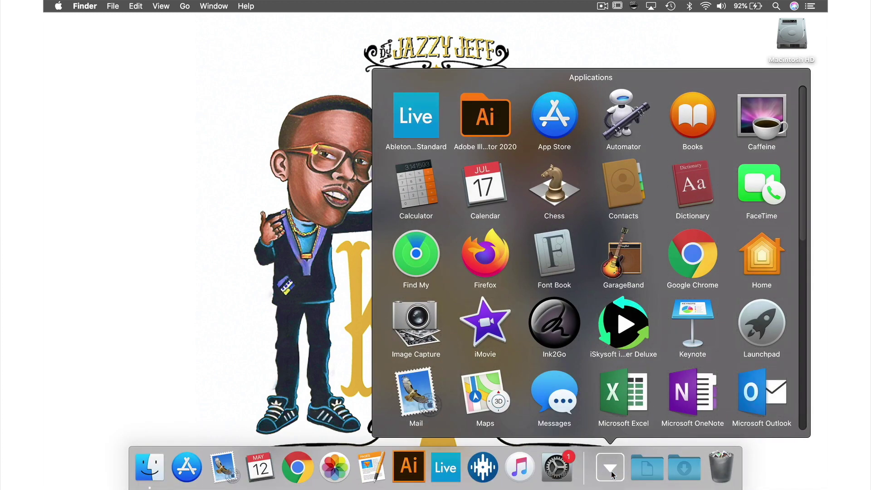
scroll(655, 295, down, 5)
scroll(654, 292, down, 5)
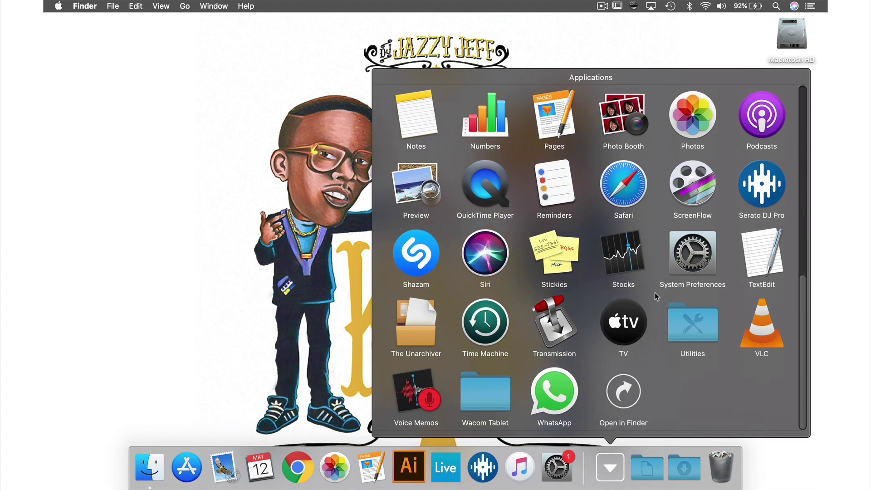
click(759, 333)
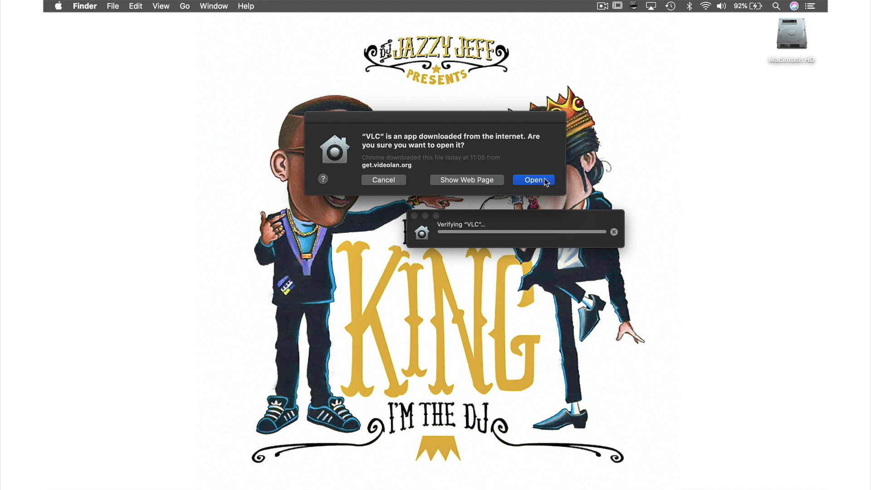
click(544, 181)
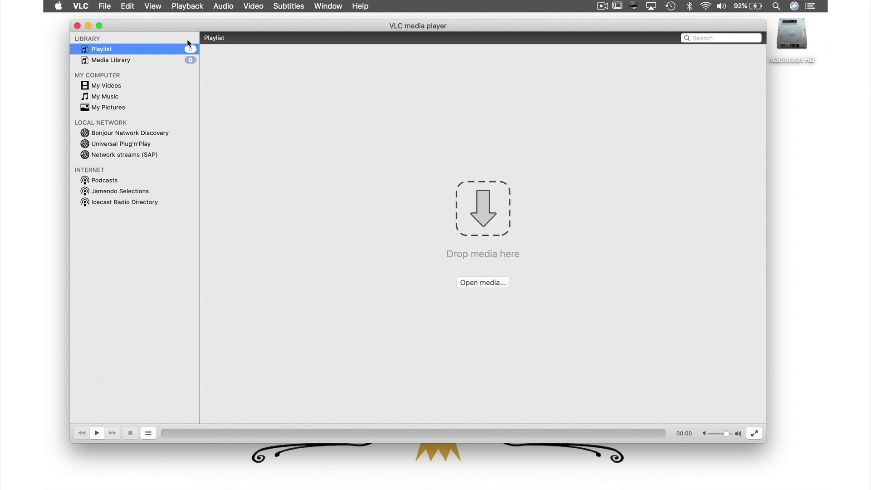
- Open the VLC application menu in the menu bar
click(77, 8)
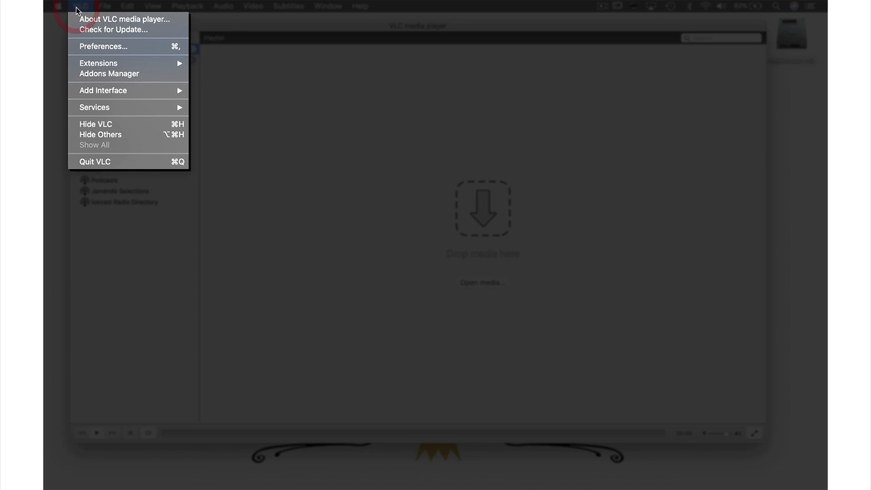
- Open VLC Preferences and switch Interface style from Bright to Dark
click(97, 47)
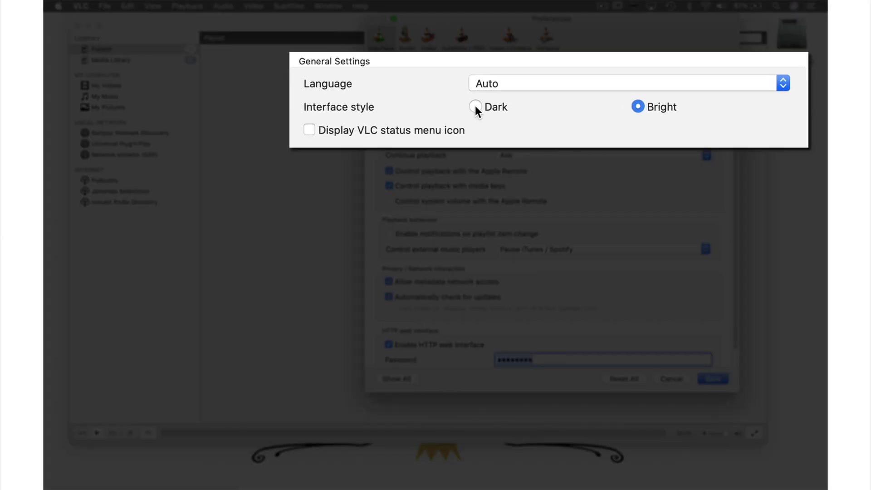
click(475, 106)
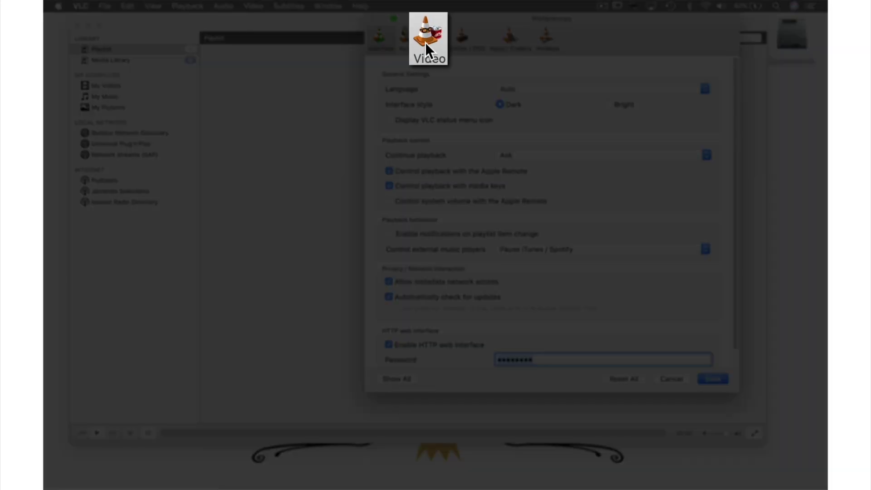
- Enable Start in fullscreen under Video preferences and save the settings
click(426, 42)
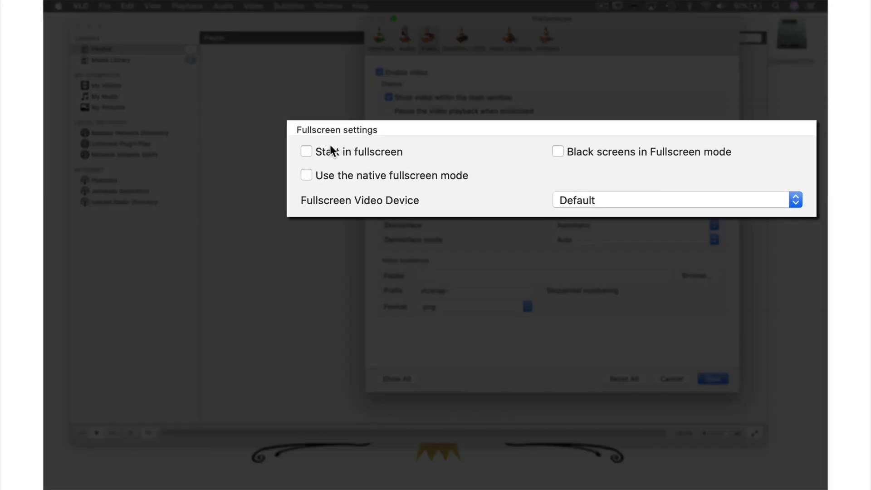
click(307, 152)
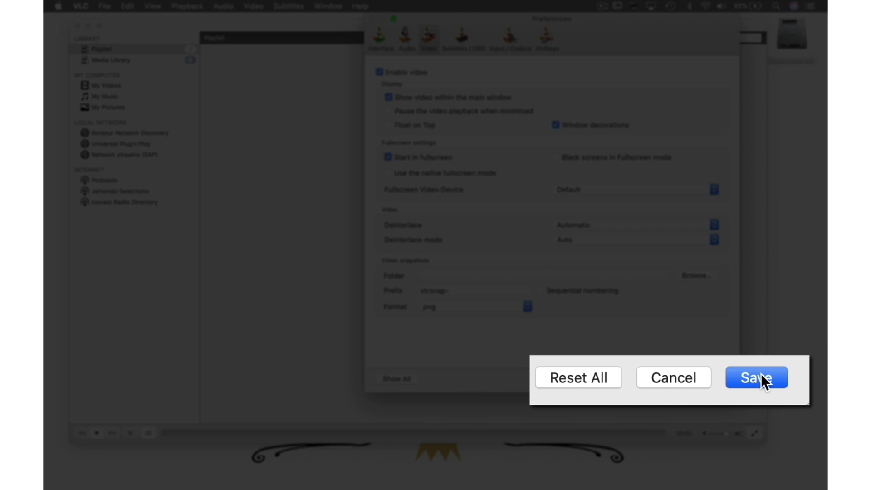
click(759, 376)
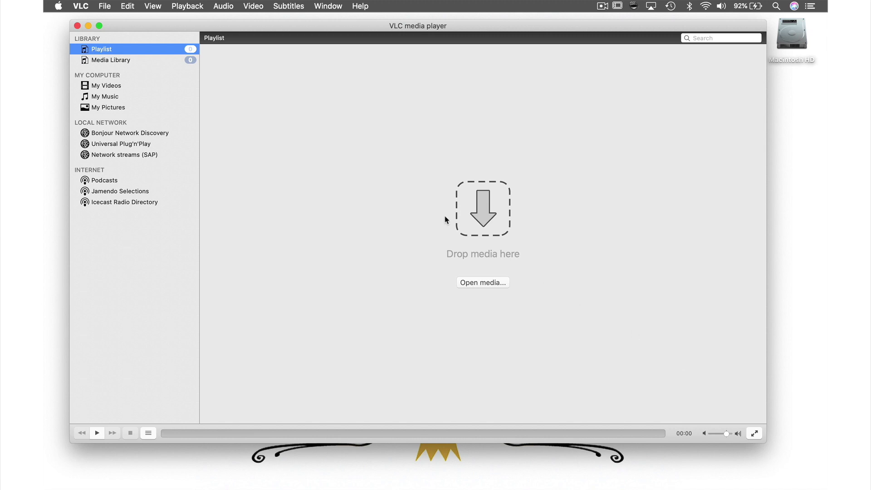
- Quit VLC from the VLC menu, leaving the Finder desktop
click(81, 6)
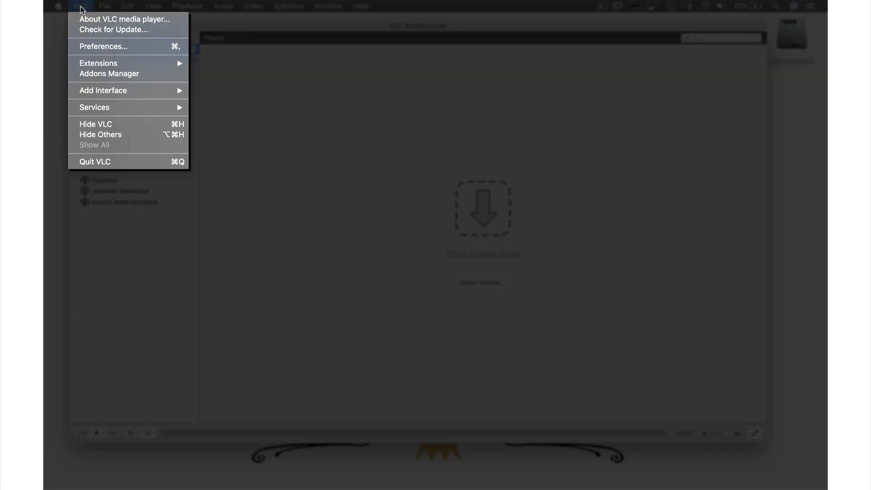
click(104, 161)
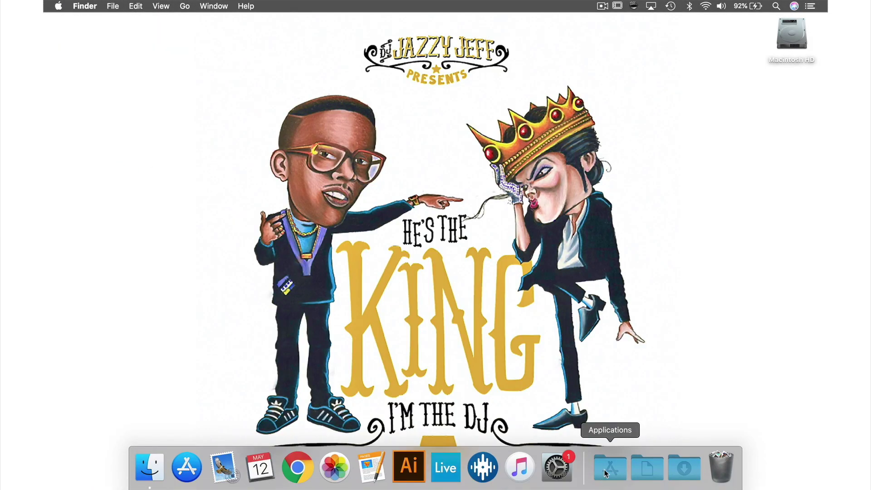
- Relaunch VLC from the Dock's Applications stack to confirm the dark interface
click(601, 475)
scroll(643, 269, down, 10)
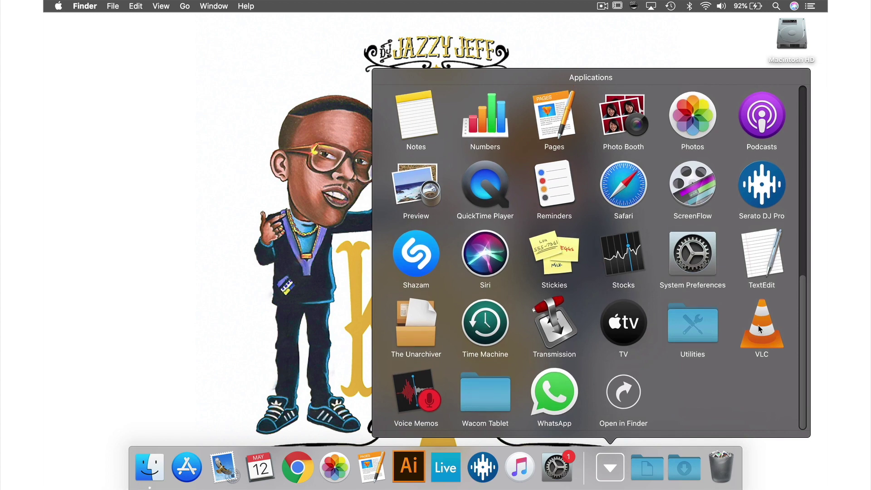
click(758, 325)
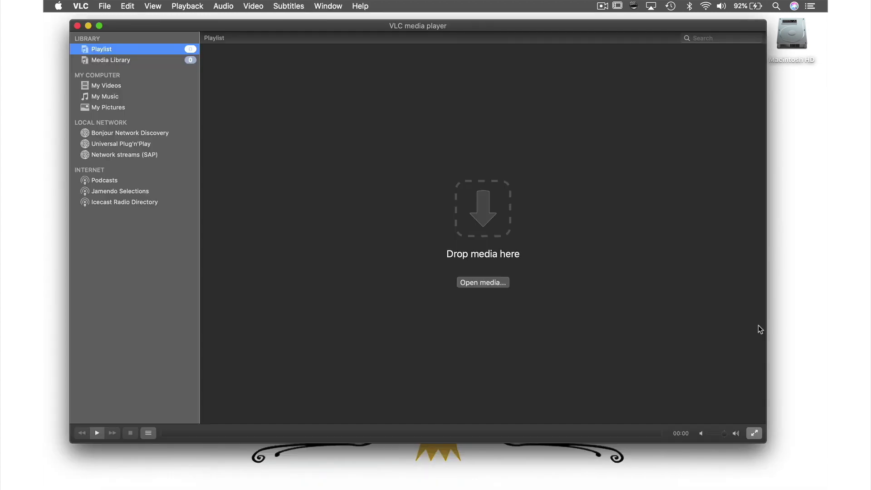